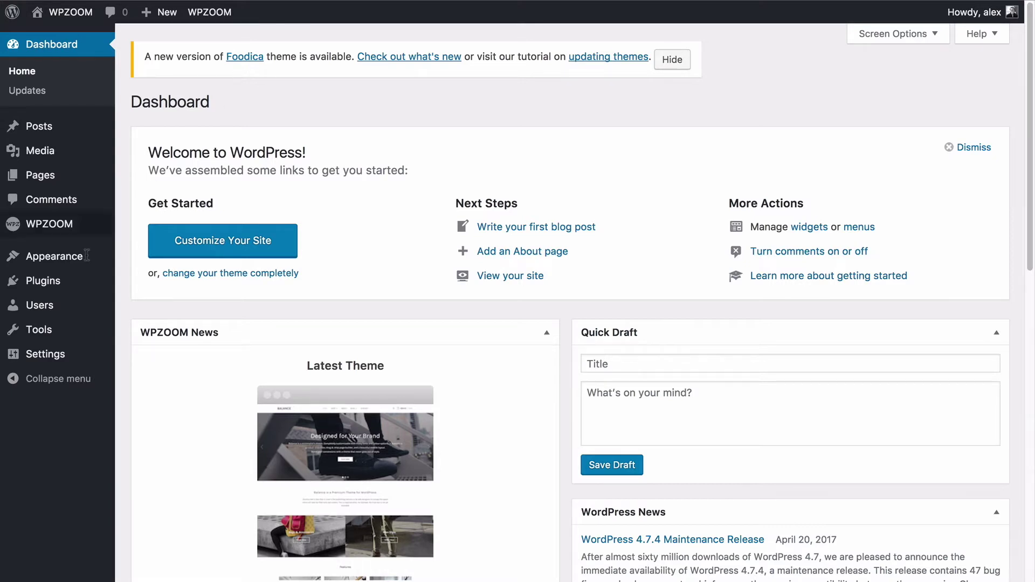
# Search the plugin directory for 'easy theme and plugin upgrades' and install it.
pyautogui.moveTo(43, 281)
pyautogui.click(135, 302)
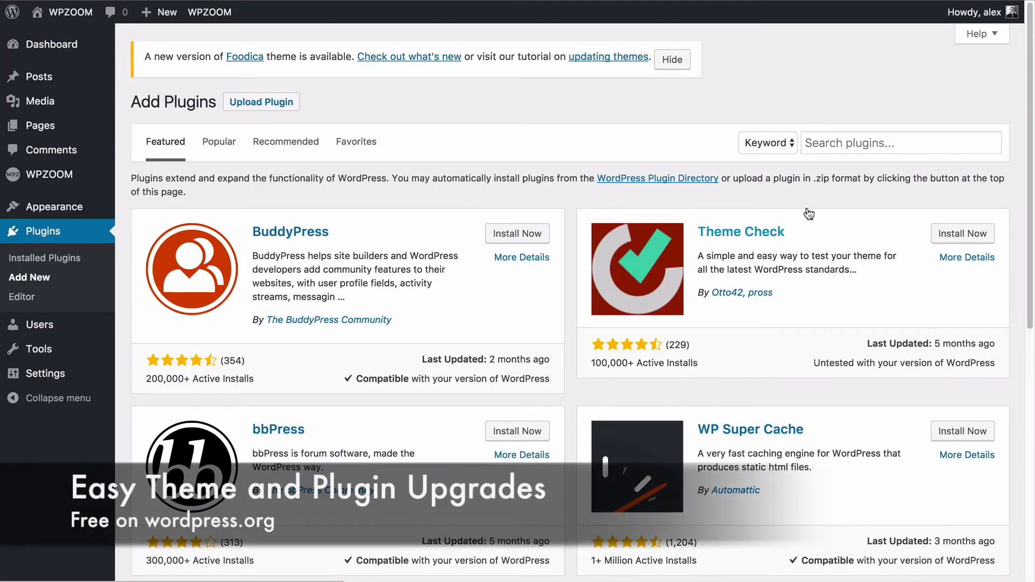
pyautogui.click(855, 142)
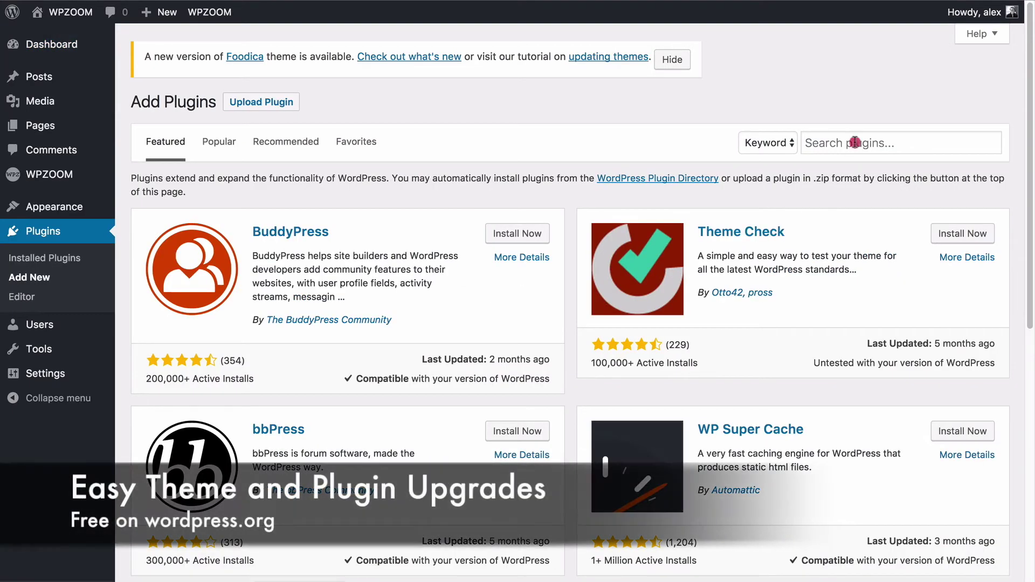
pyautogui.write('each')
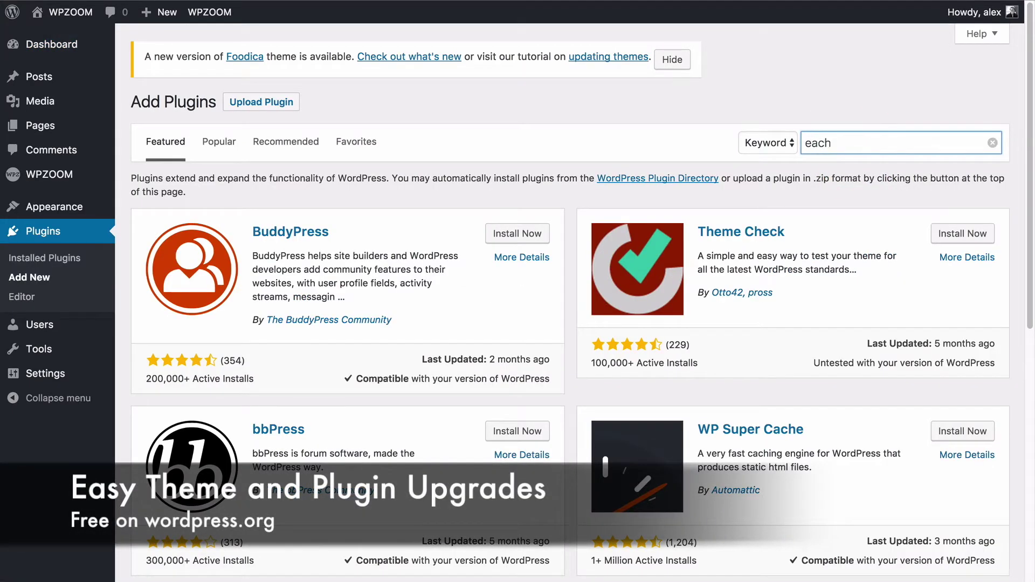
pyautogui.write('y theme and')
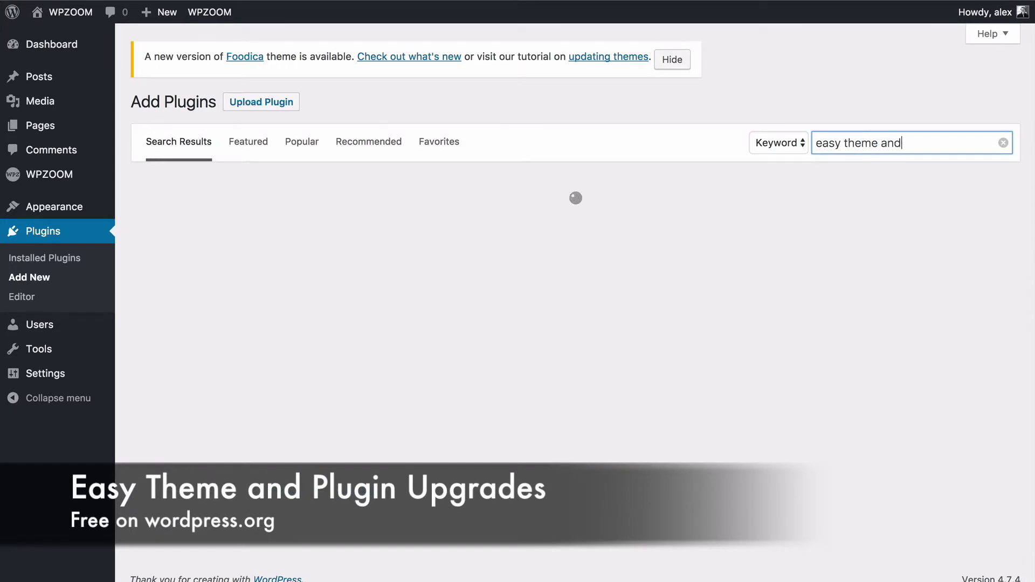
pyautogui.write(' plugin upgrad')
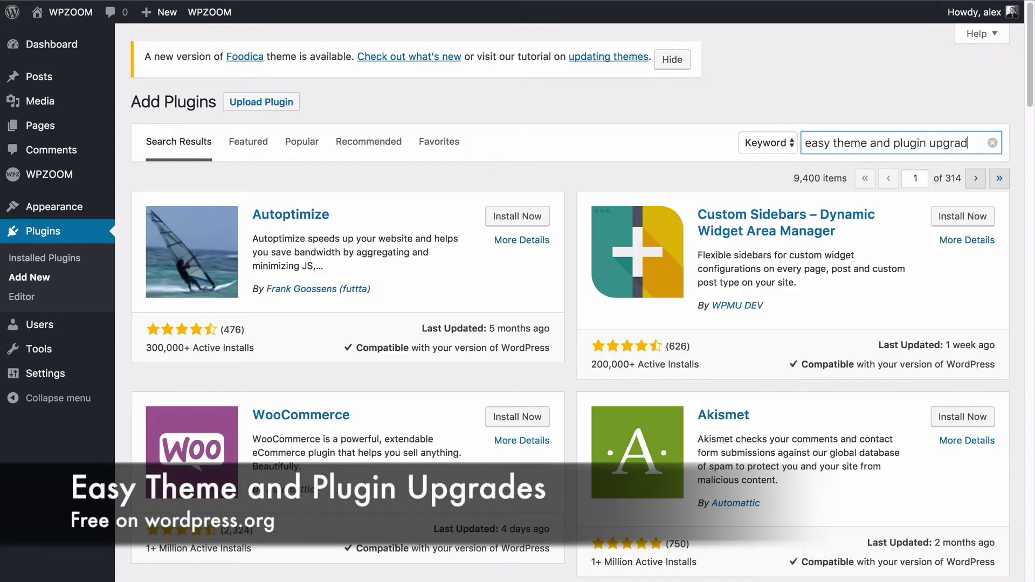
pyautogui.write('es')
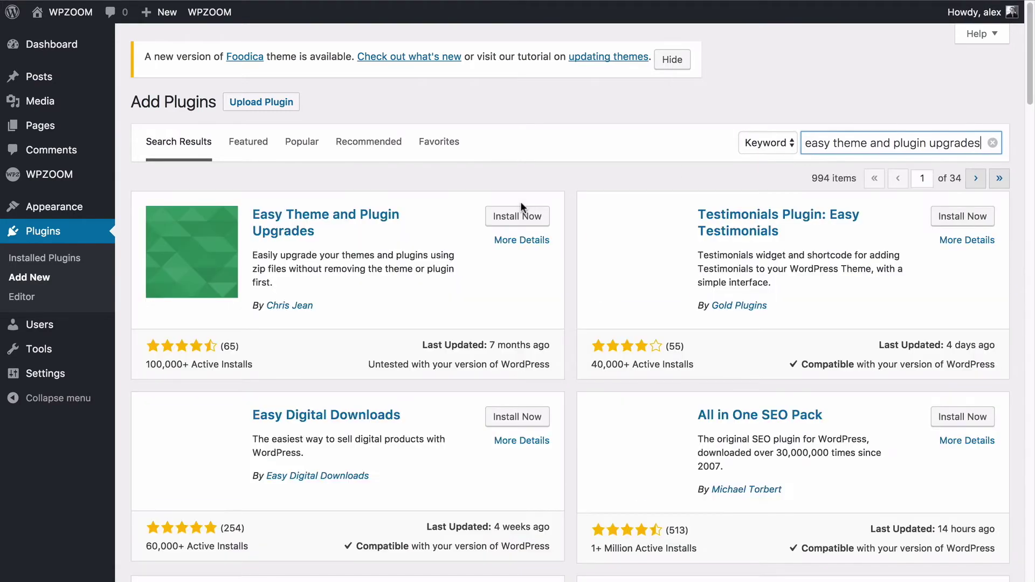
pyautogui.click(518, 215)
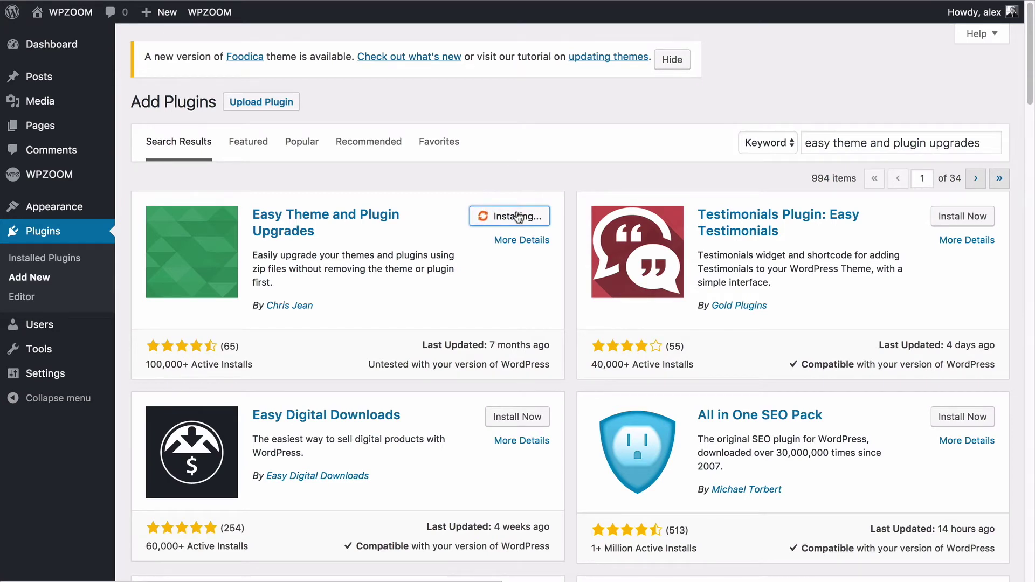
# Activate the newly installed Easy Theme and Plugin Upgrades plugin.
pyautogui.click(524, 217)
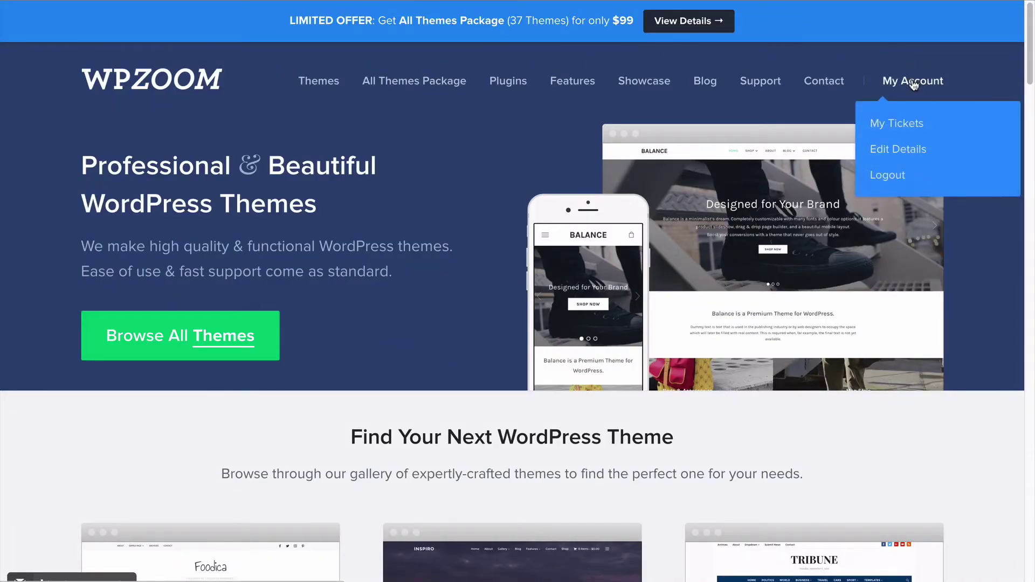
# Save the Foodica (Single License) zip from the WPZOOM My Account downloads.
pyautogui.click(915, 85)
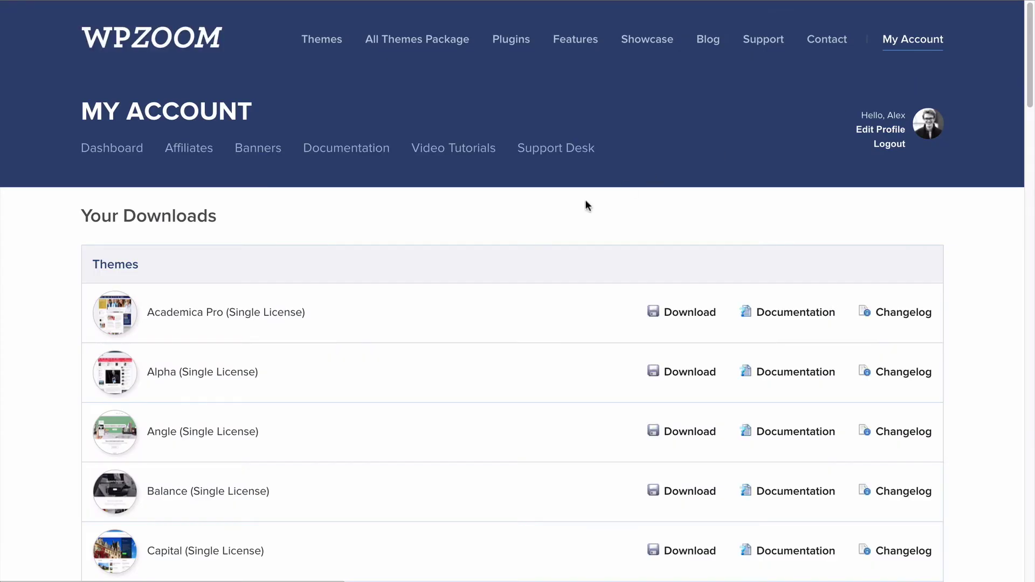
pyautogui.scroll(-1, 586, 204)
pyautogui.scroll(-2, 587, 204)
pyautogui.scroll(-2, 585, 199)
pyautogui.scroll(-3, 585, 199)
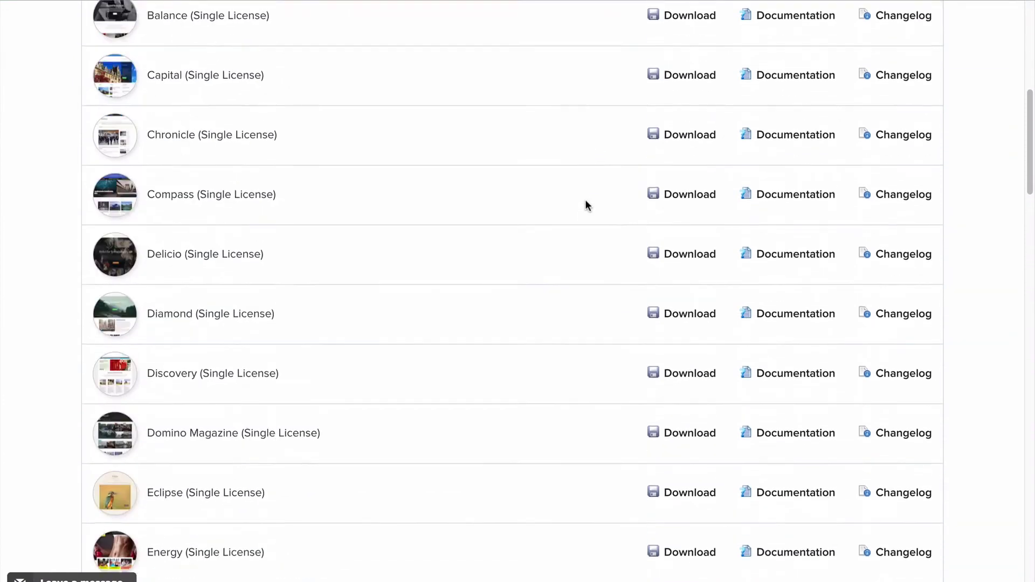
pyautogui.scroll(-1, 585, 199)
pyautogui.scroll(-3, 585, 199)
pyautogui.scroll(-1, 584, 204)
pyautogui.scroll(-2, 567, 210)
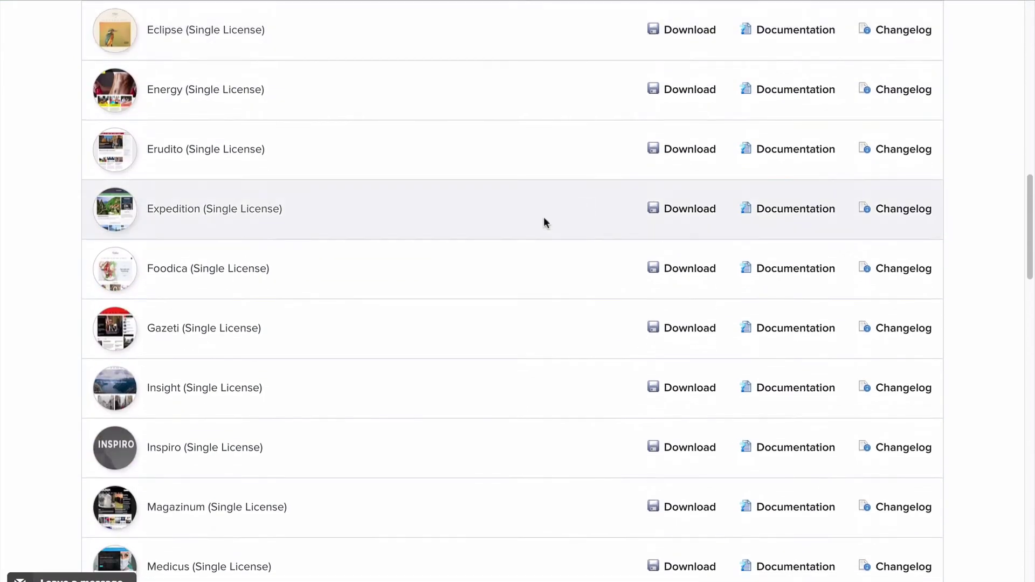
pyautogui.click(671, 270)
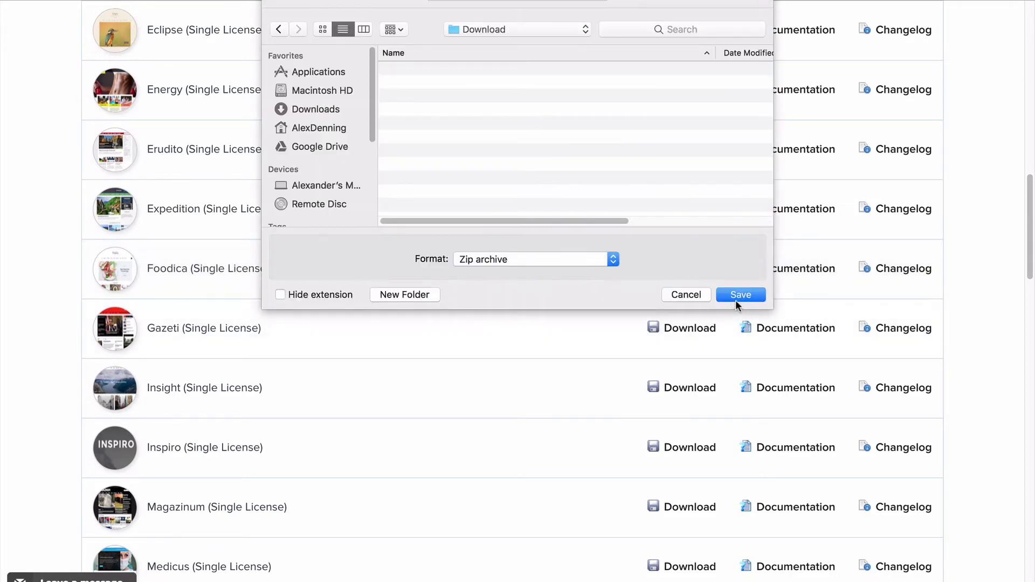
pyautogui.click(737, 298)
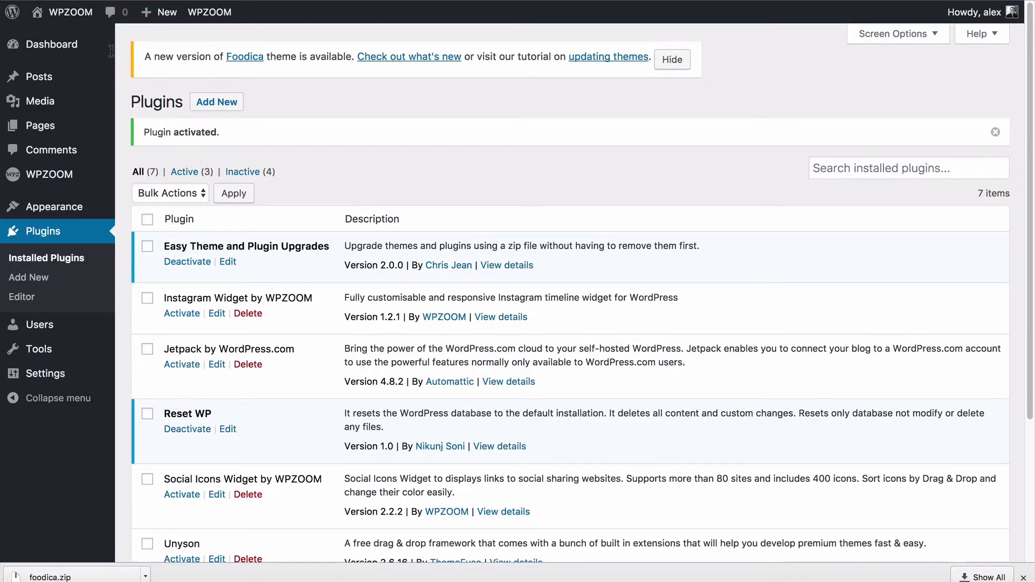
# Go from Appearance > Themes to the Add New theme form.
pyautogui.moveTo(54, 207)
pyautogui.click(162, 210)
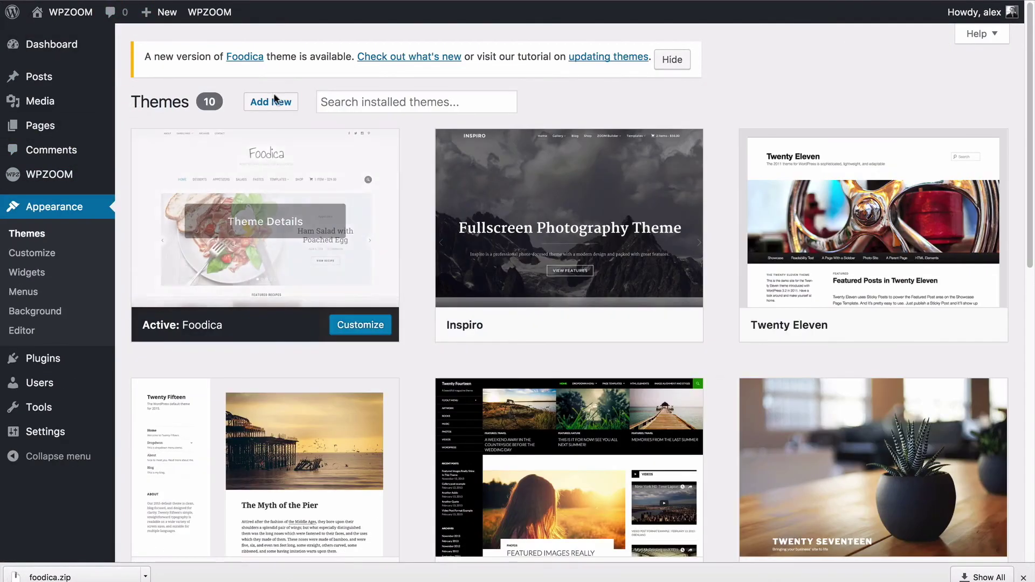
pyautogui.click(277, 103)
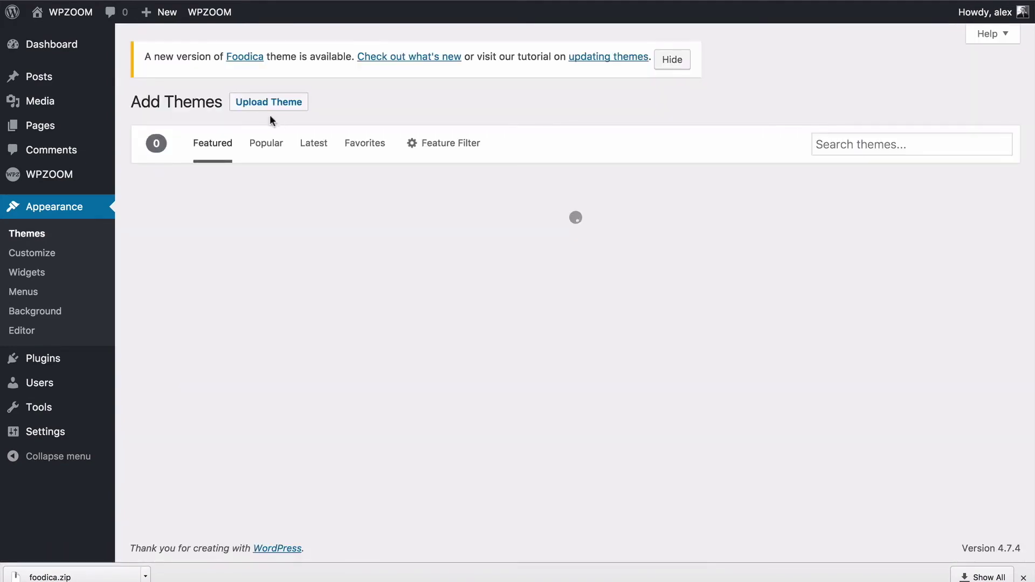
# Upload foodica.zip as a theme and install it.
pyautogui.click(268, 104)
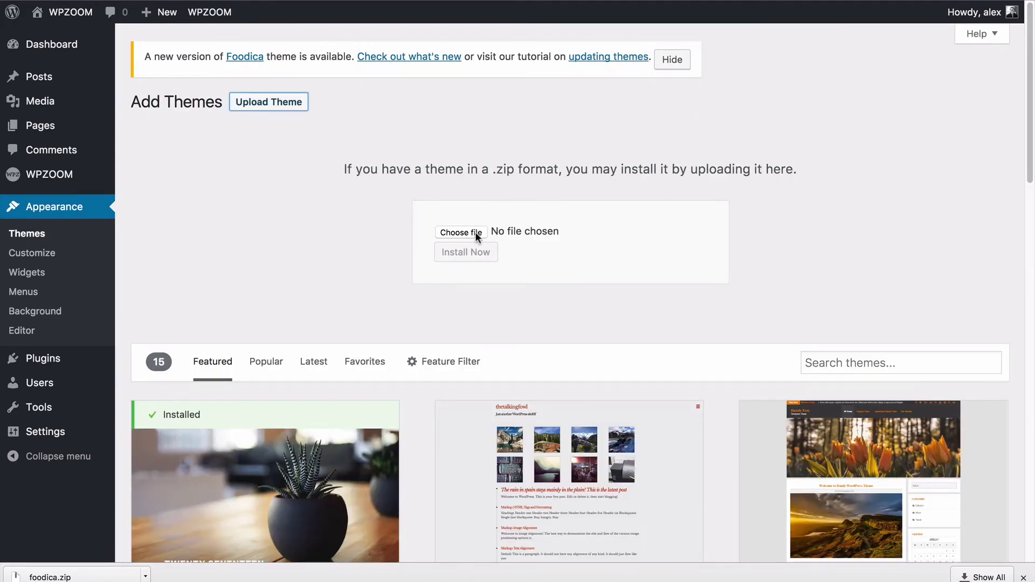
pyautogui.click(477, 237)
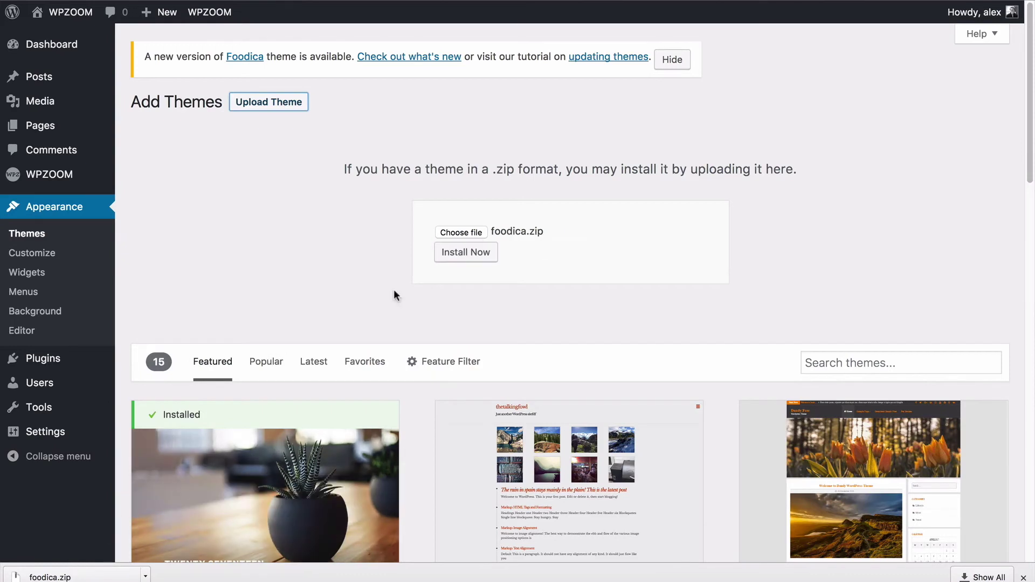
pyautogui.click(488, 258)
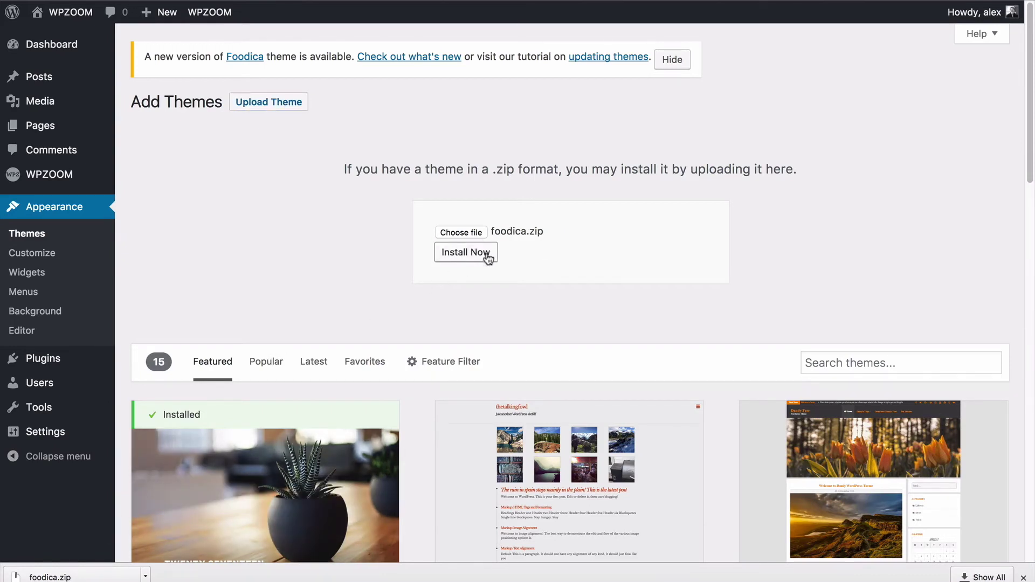
pyautogui.click(488, 258)
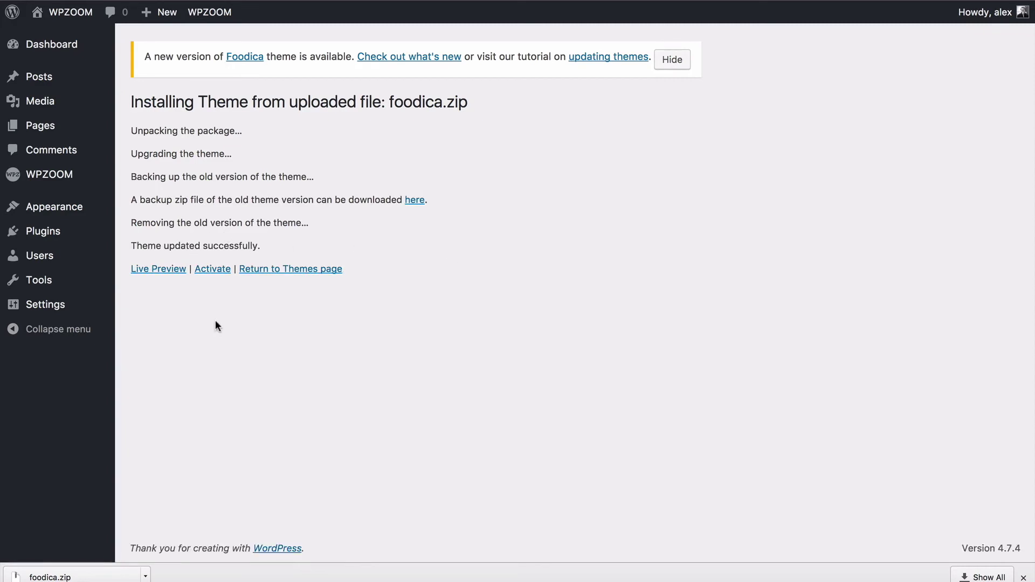
# Activate the updated Foodica theme after the success message.
pyautogui.click(213, 269)
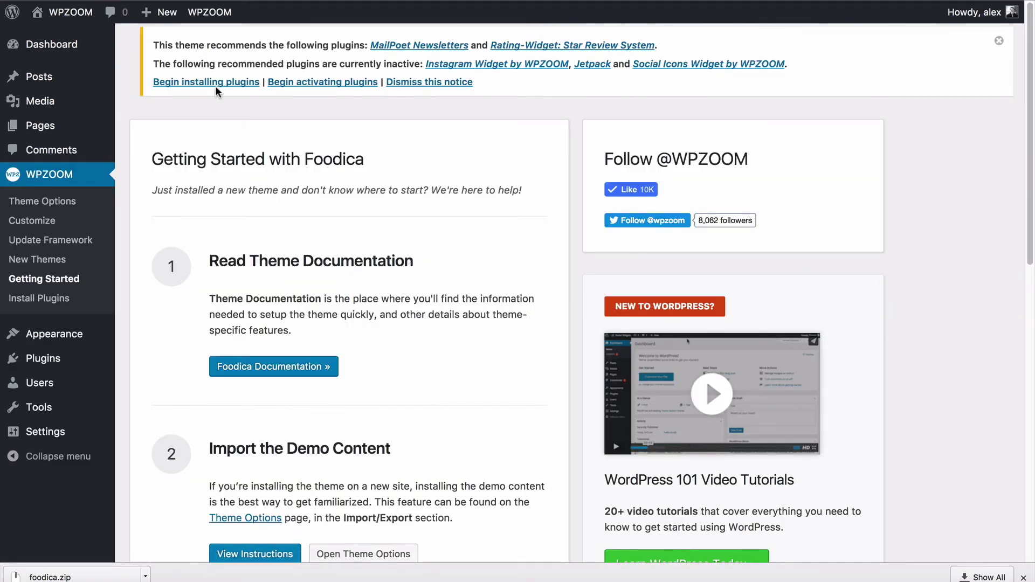
# Dismiss the plugin recommendations banner on the Foodica Getting Started page.
pyautogui.click(404, 82)
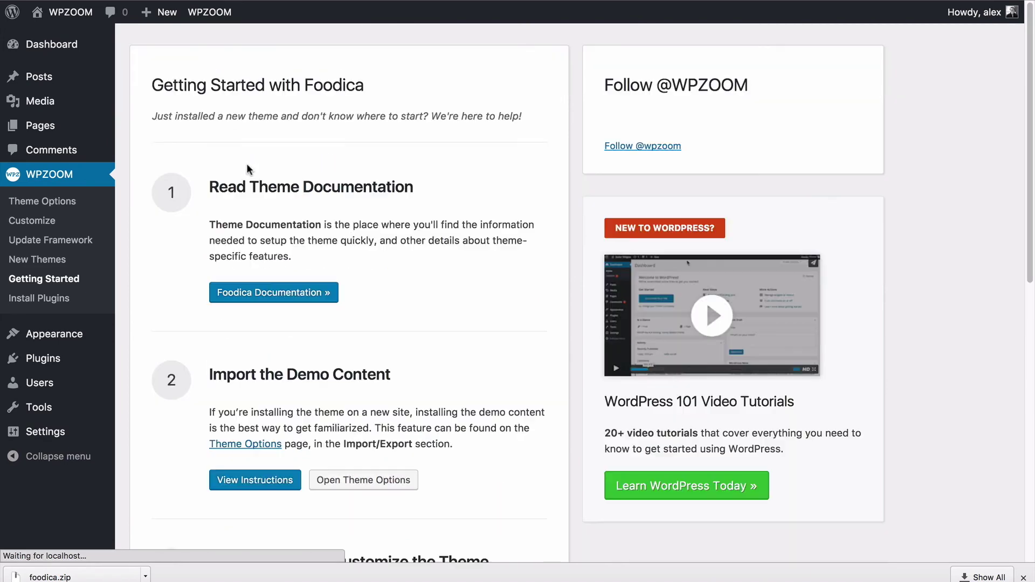